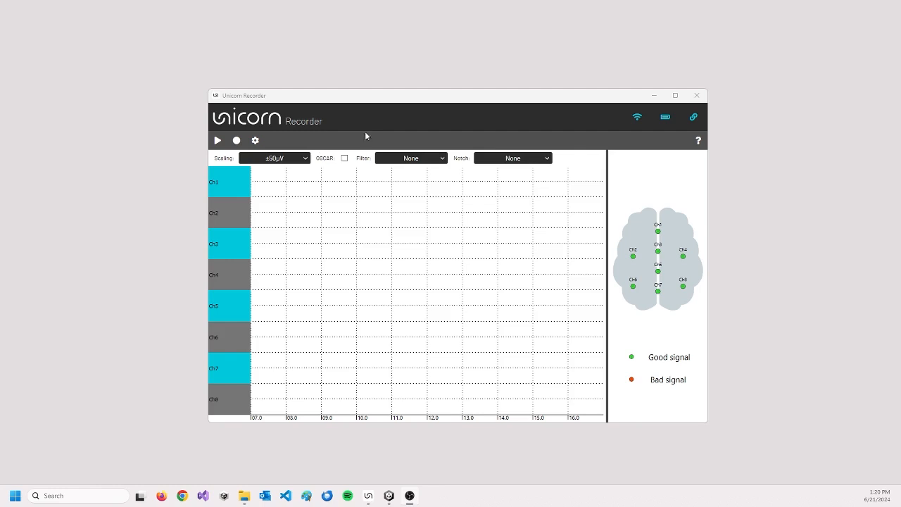
# Step: Set the signal filter to 0.5-30 Hz and the notch filter to Cascading 50 & 60 Hz
pyautogui.click(403, 159)
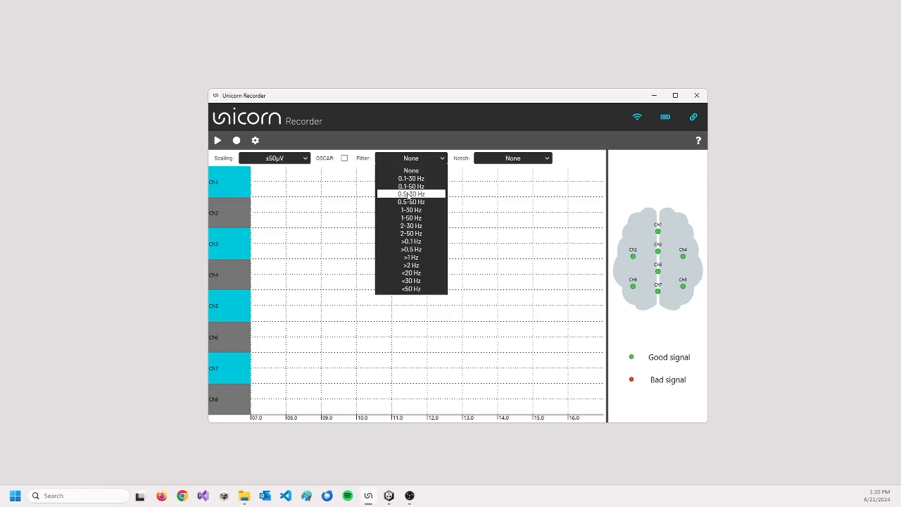
pyautogui.click(409, 194)
pyautogui.click(503, 158)
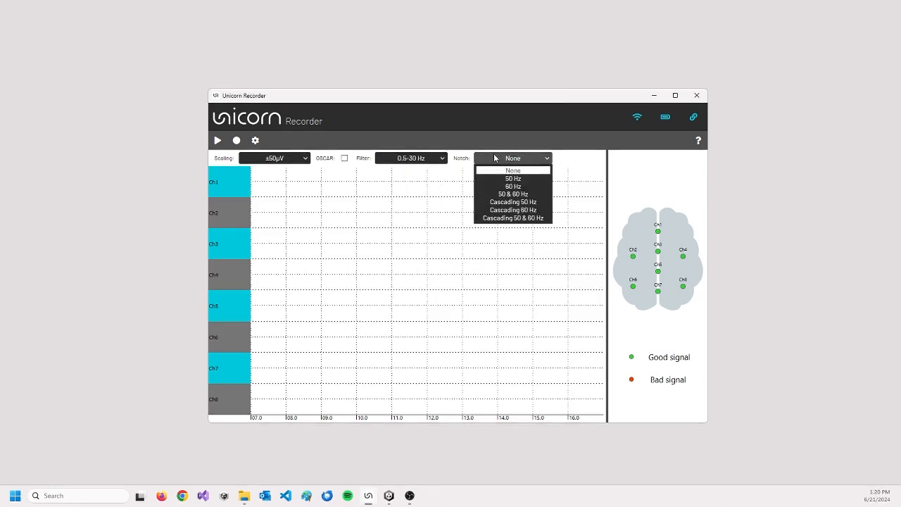
pyautogui.click(503, 219)
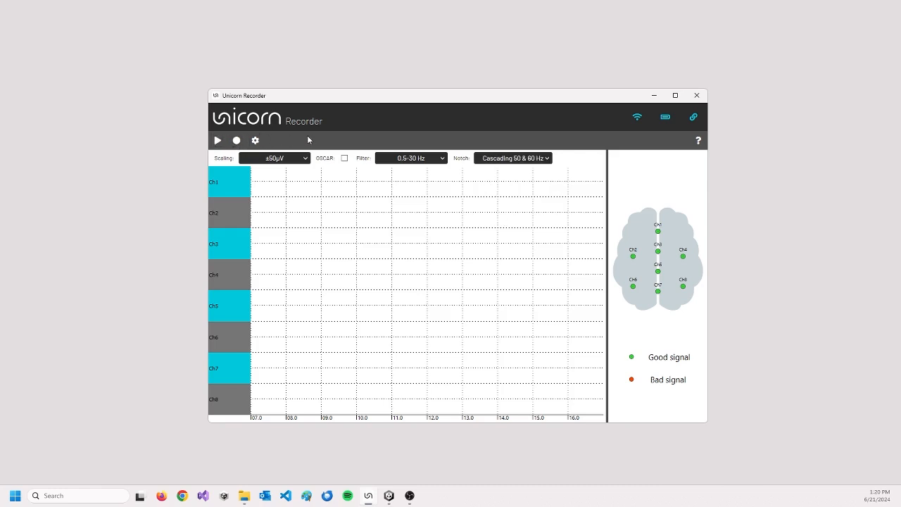
# Step: Review the acquisition, recording and network settings, including the CSV and BDF loggers and the trigger UDP configuration
pyautogui.click(257, 140)
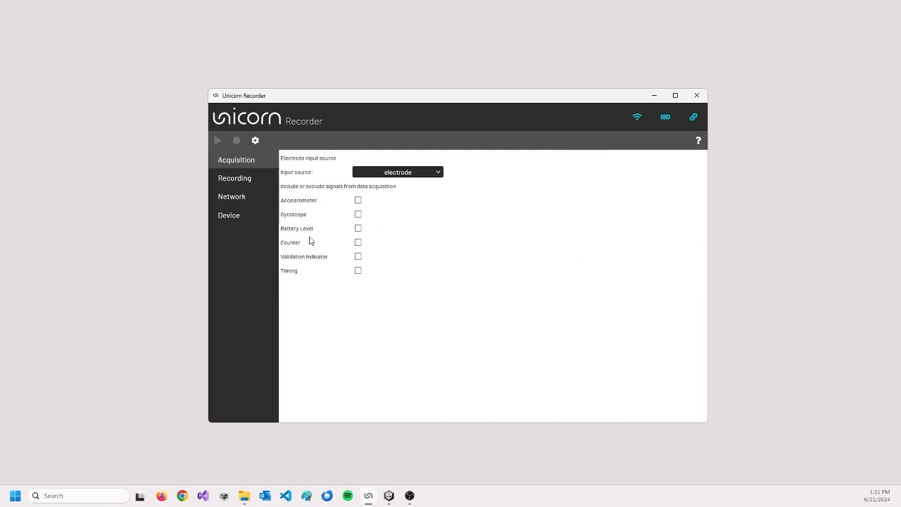
pyautogui.click(265, 177)
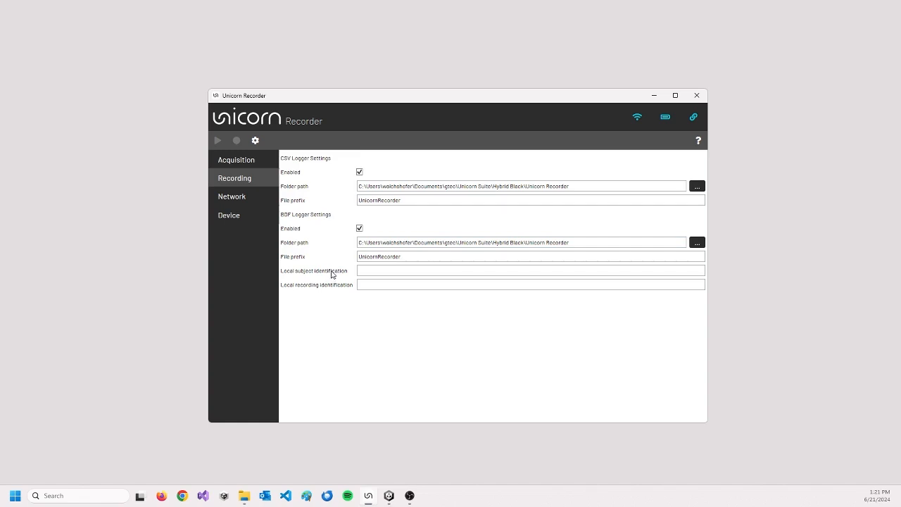
pyautogui.click(264, 203)
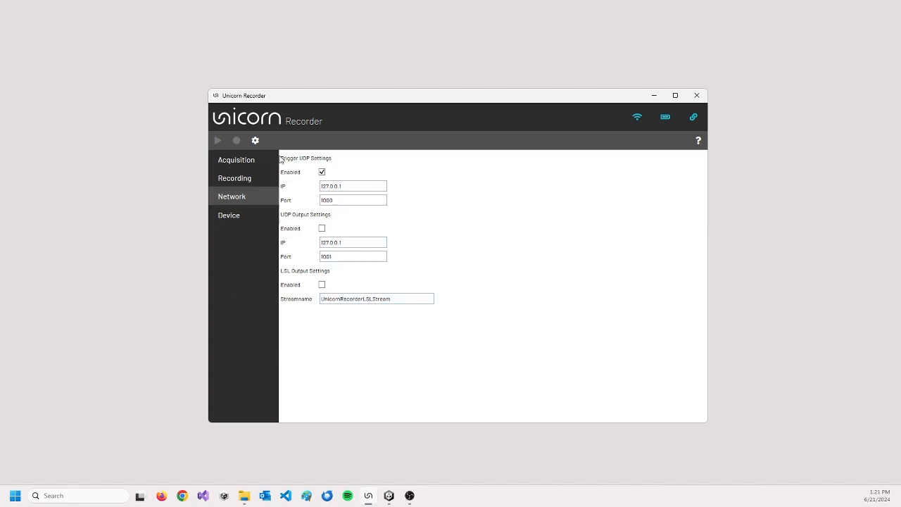
pyautogui.click(256, 141)
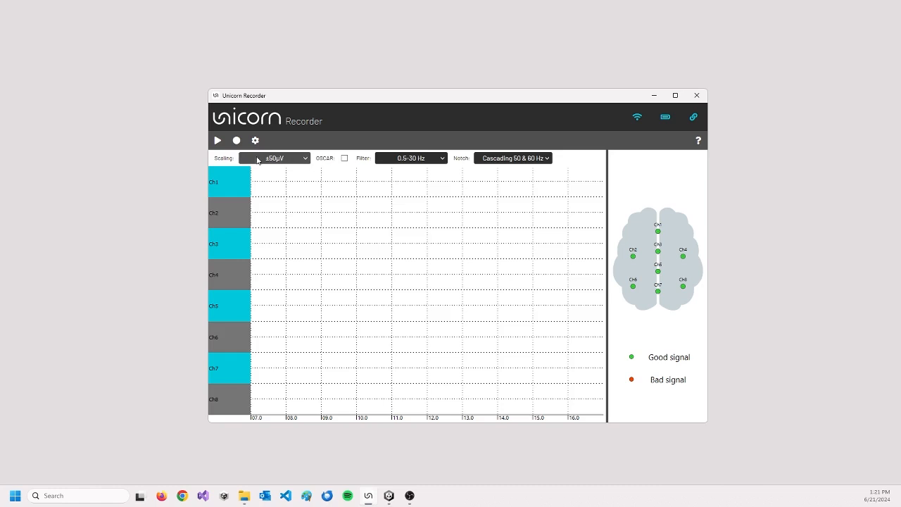
# Step: Set the display scaling to ±100µV and start the data acquisition
pyautogui.click(258, 160)
pyautogui.click(277, 183)
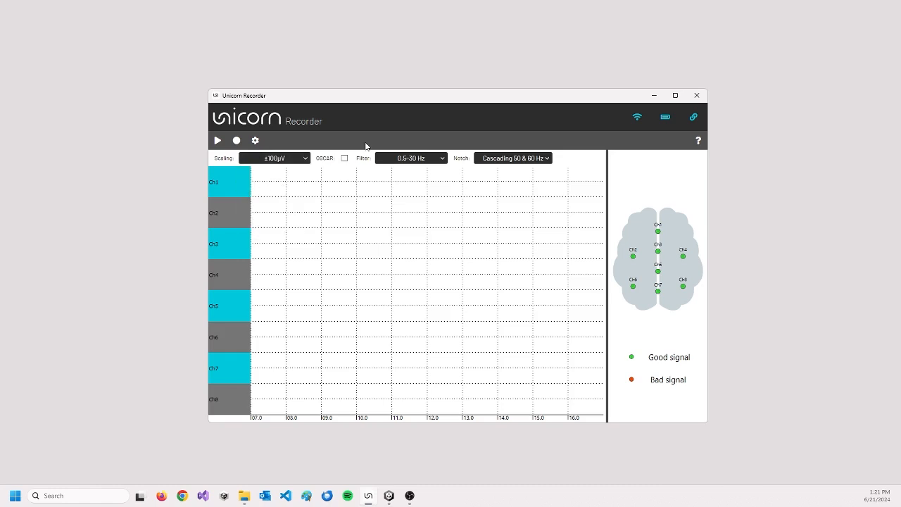
pyautogui.click(219, 140)
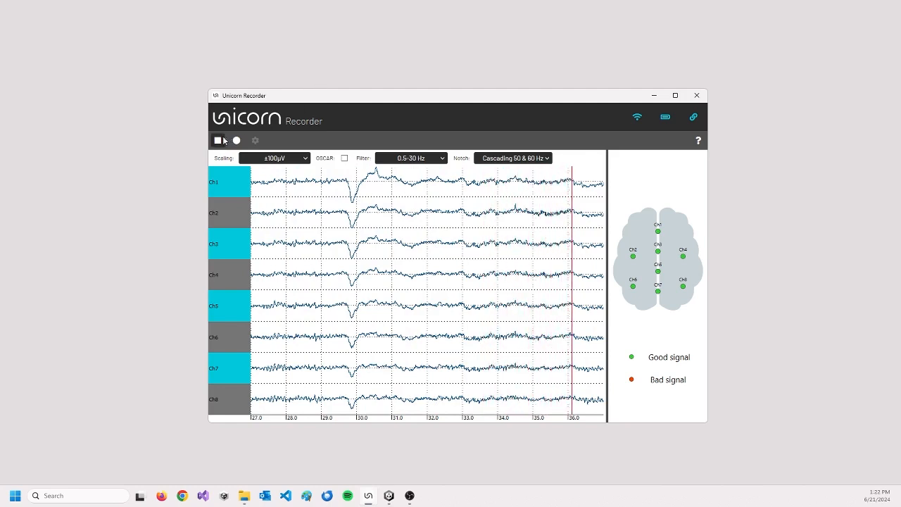
# Step: Arrange Unicorn Recorder and SSVEPFlasher side by side and start the flashing stimulation with option 1
pyautogui.moveTo(317, 101); pyautogui.dragTo(899, 176)
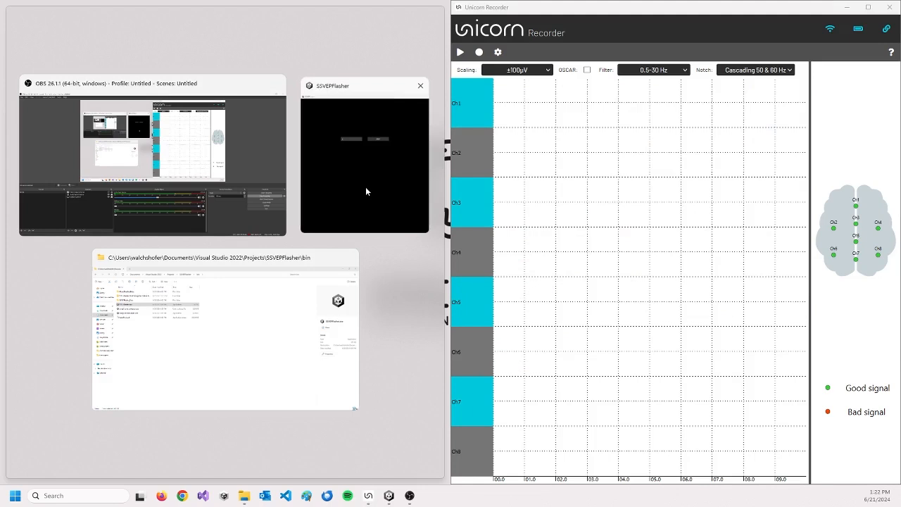
pyautogui.click(365, 186)
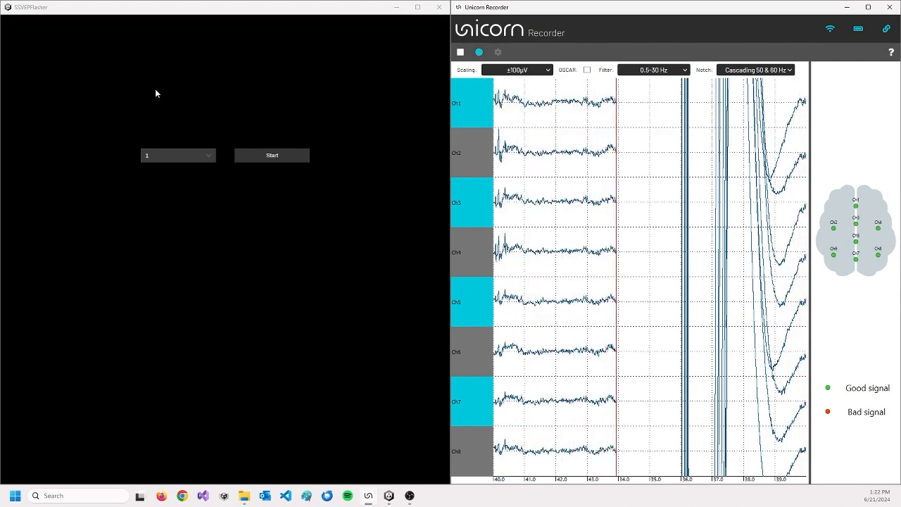
pyautogui.click(280, 156)
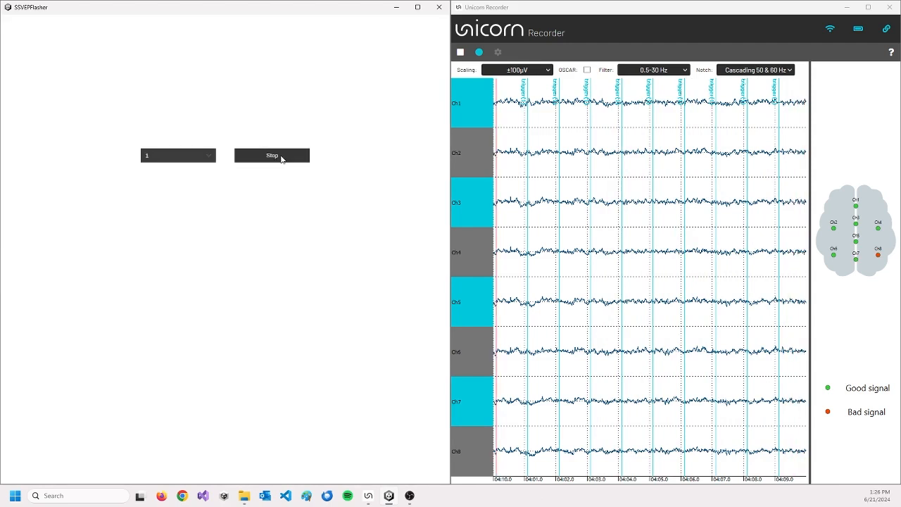
# Step: Stop the flashing stimulation, then maximize Unicorn Recorder and end the recording and acquisition
pyautogui.click(280, 155)
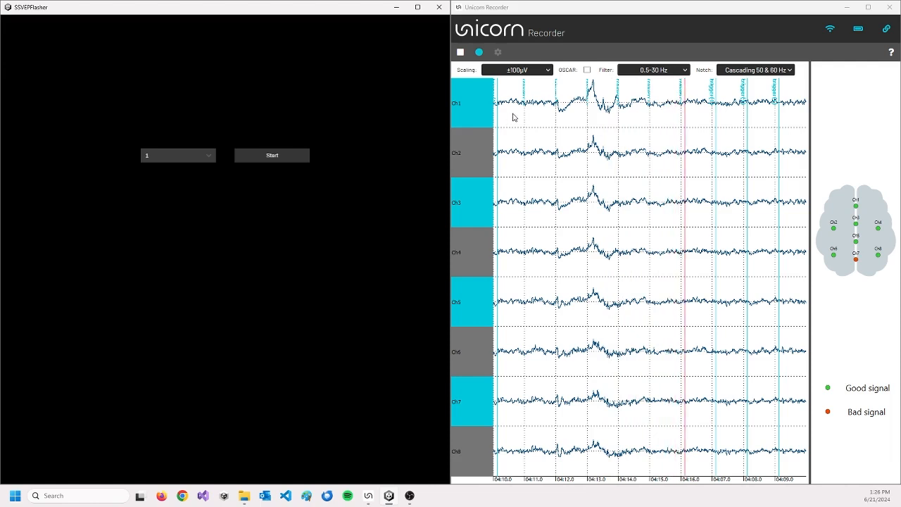
pyautogui.click(867, 8)
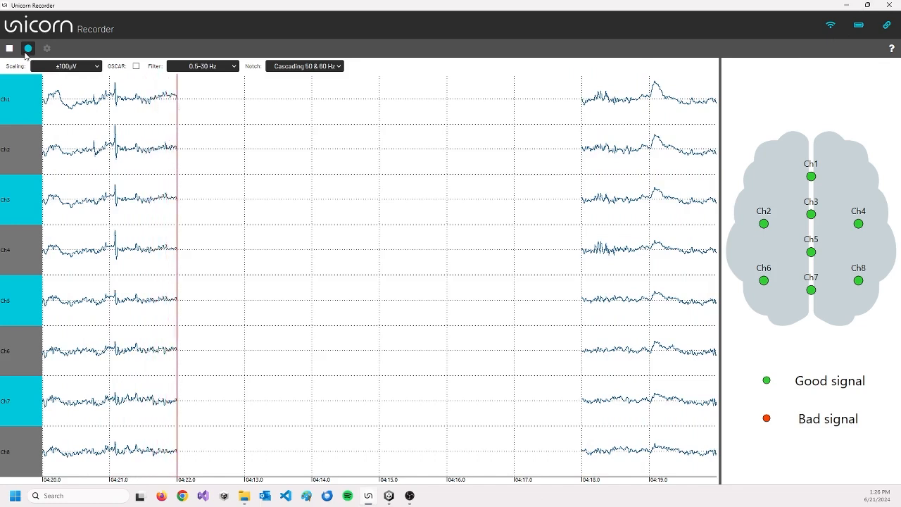
pyautogui.click(10, 50)
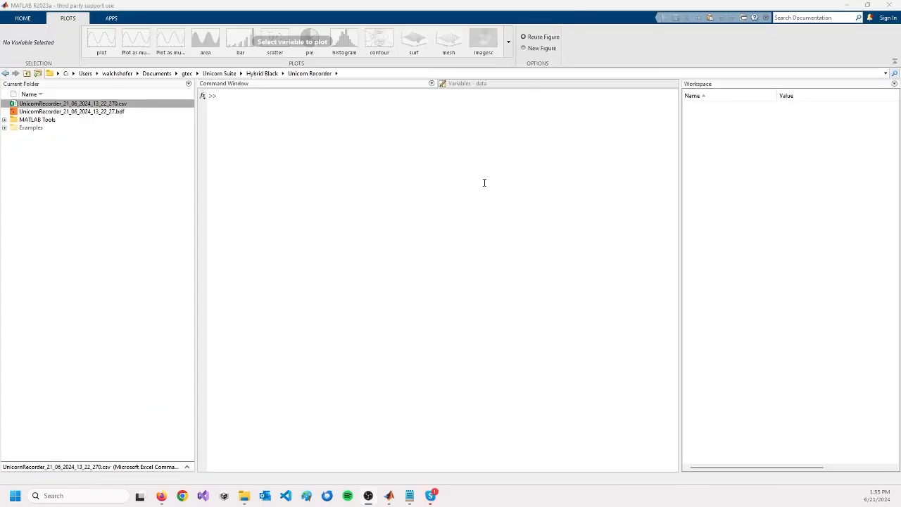
# Step: In MATLAB, load the recording with dataread=unicornrecorder_read('UnicornRecorder_21_06_2024_13_22_270.csv');
pyautogui.click(384, 230)
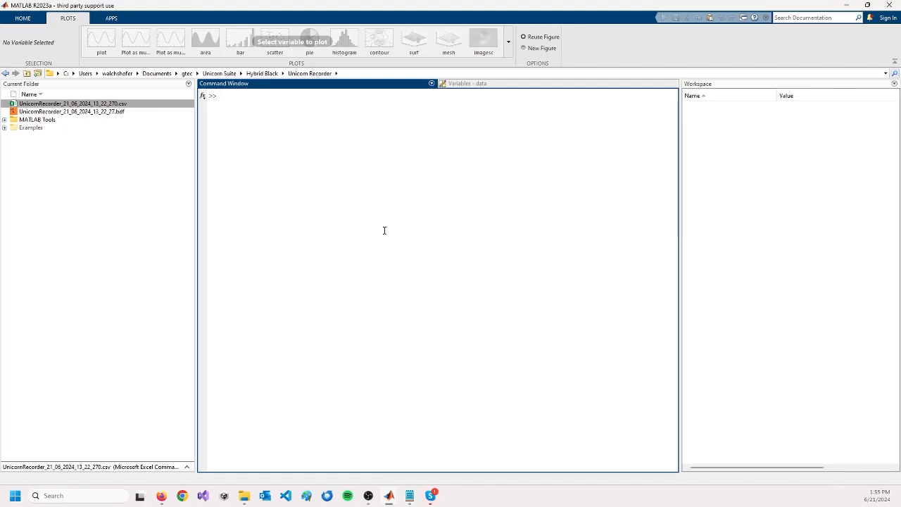
pyautogui.press('Tab')
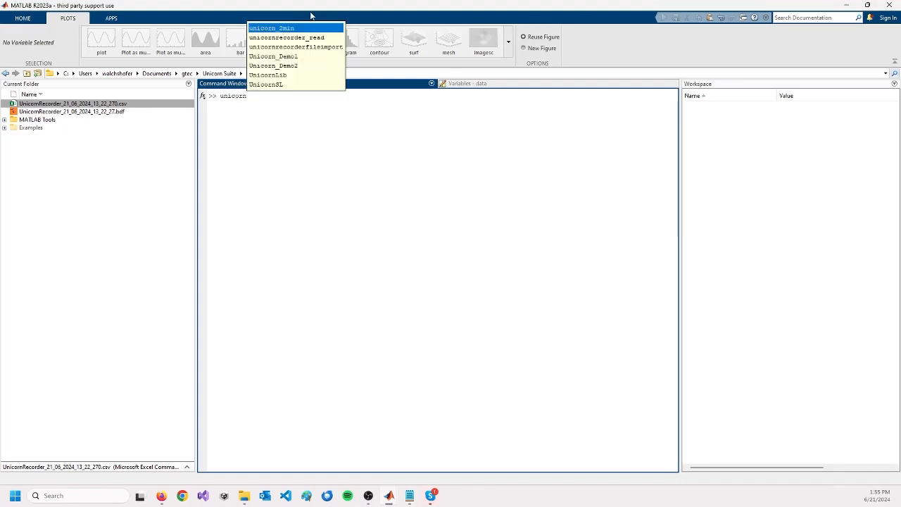
pyautogui.press('Escape')
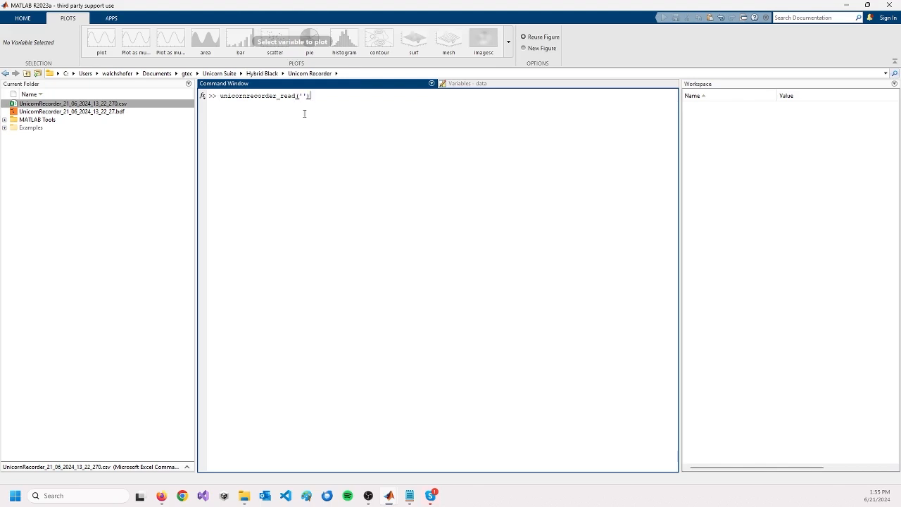
pyautogui.click(58, 106)
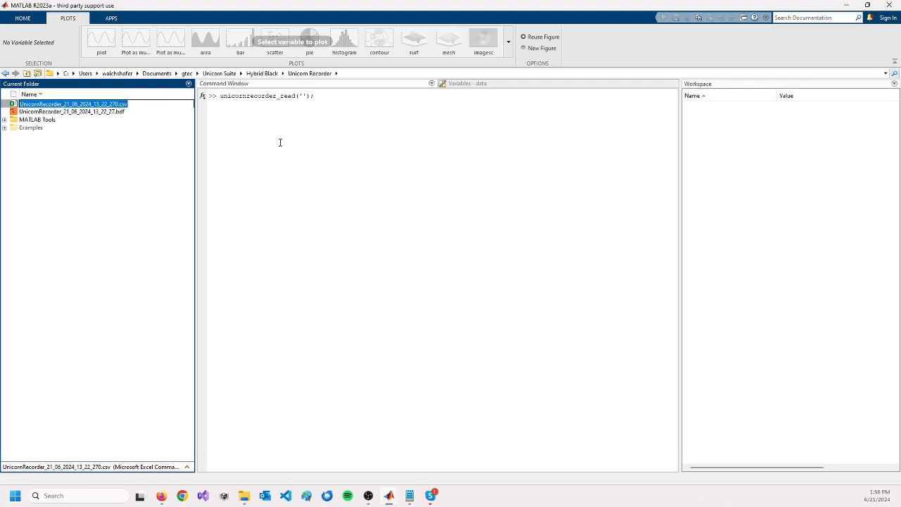
pyautogui.click(300, 96)
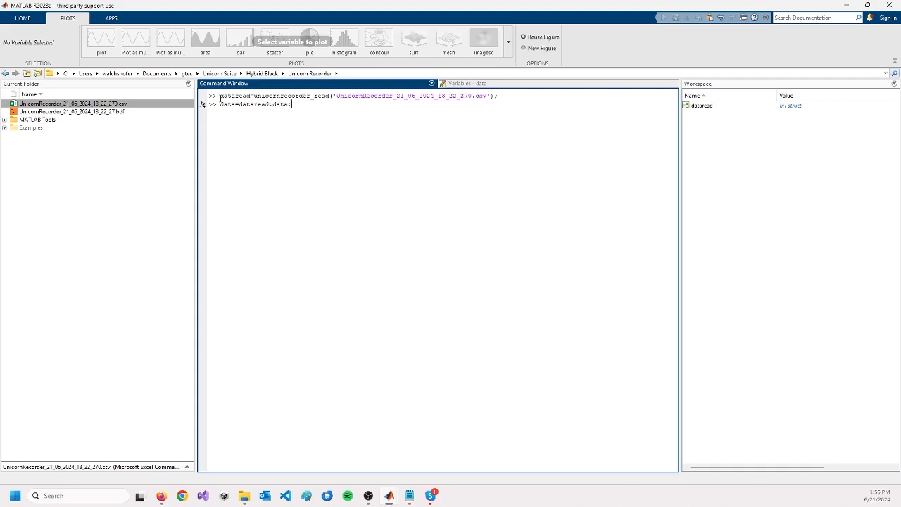
# Step: Extract the samples with data=dataread.data; and locate the triggers with triggerIndices = find(data(:,end)==1);
pyautogui.press('Return')
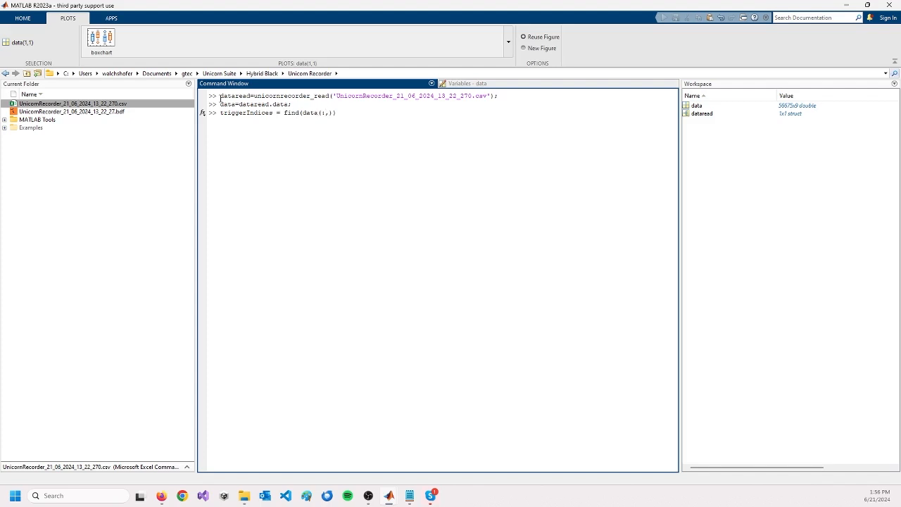
pyautogui.write('end)==1);')
pyautogui.press('Return')
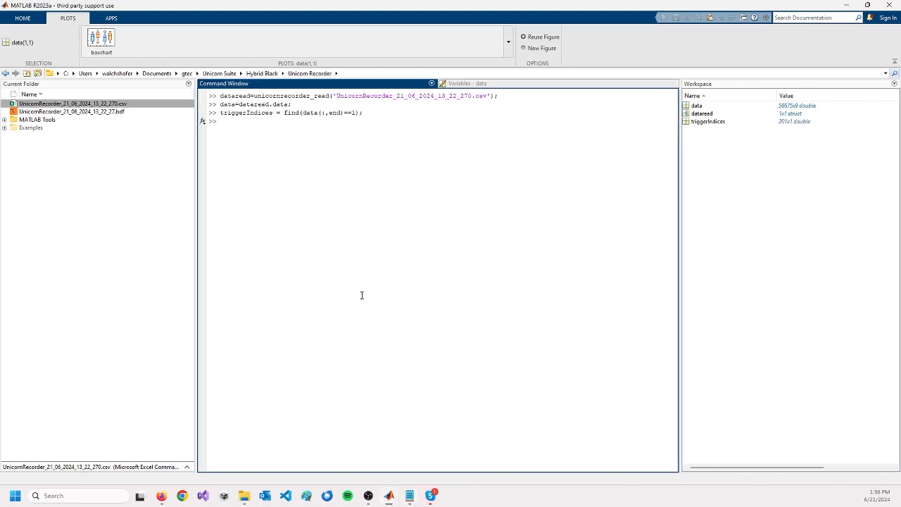
# Step: Begin a loop over all triggers with for i=1:length(triggerIndices)
pyautogui.write('for(')
pyautogui.press('BackSpace')
pyautogui.write('i=1:length(triggerIndices)')
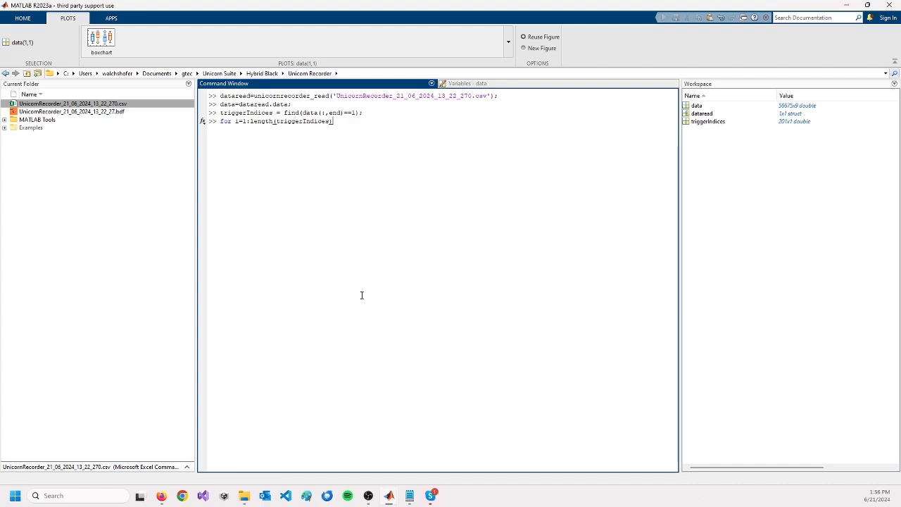
pyautogui.press('Return')
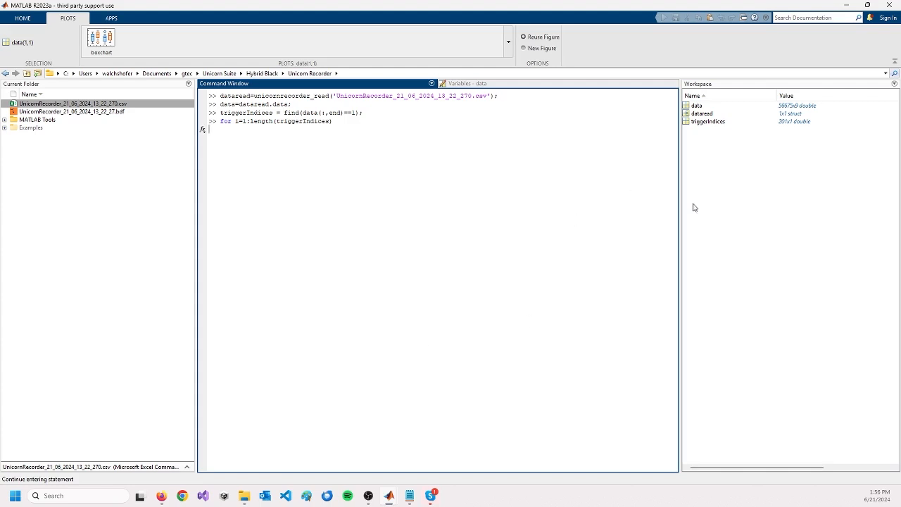
# Step: Write the frame assignment in the loop up to its range start: frames(:,:,i)=data(triggerIndices(i)-round(250*0.1))
pyautogui.write('frames(')
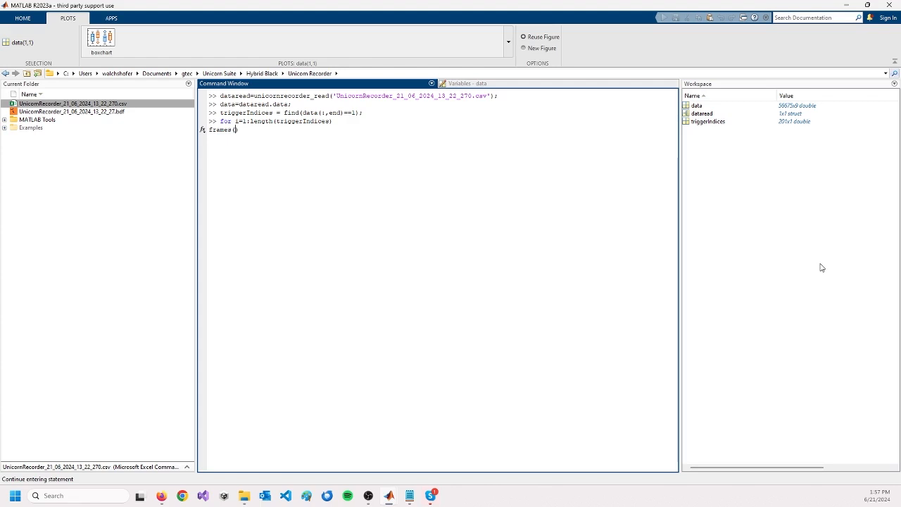
pyautogui.write(':,:,i')
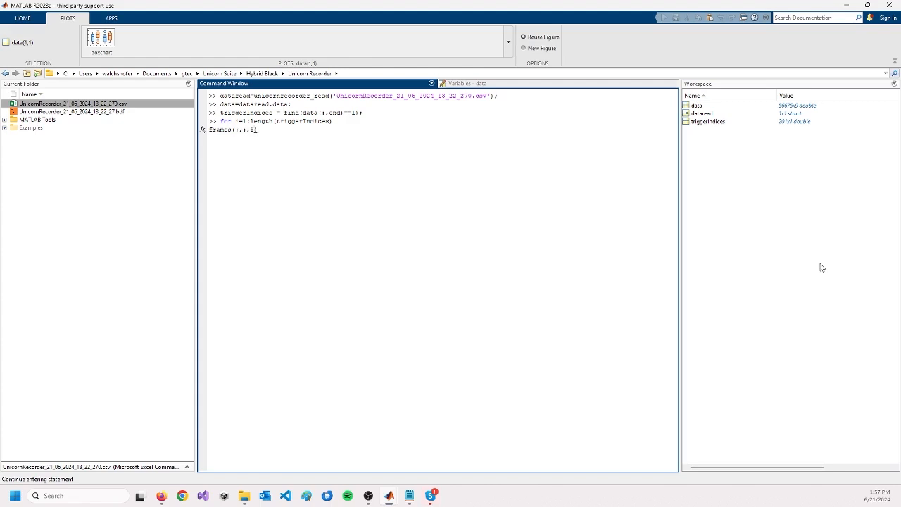
pyautogui.write('=')
pyautogui.write('data')
pyautogui.write('()')
pyautogui.write('trigger')
pyautogui.write('Indices')
pyautogui.write('(i)')
pyautogui.write('-')
pyautogui.write('ra')
pyautogui.press('BackSpace')
pyautogui.write('ound(250')
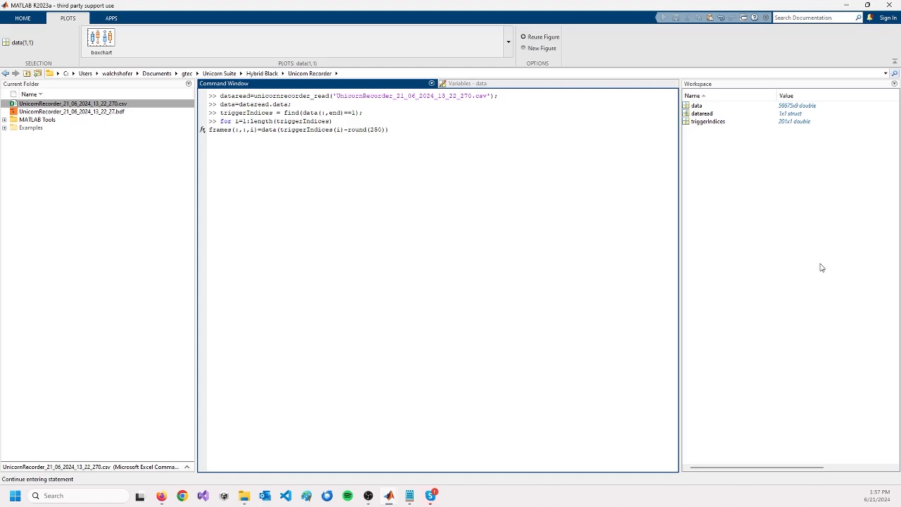
pyautogui.write('*0.1')
# Step: Copy the range start expression after a colon as the range end, changing its sign to get triggerIndices(i)+round(250*0.1)
pyautogui.doubleClick(400, 130)
pyautogui.hotkey('ctrl', 'c')
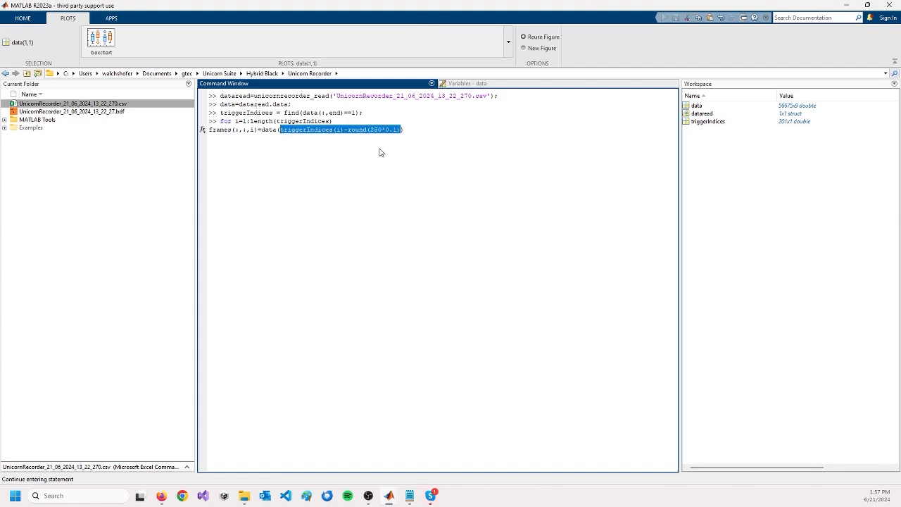
pyautogui.click(414, 131)
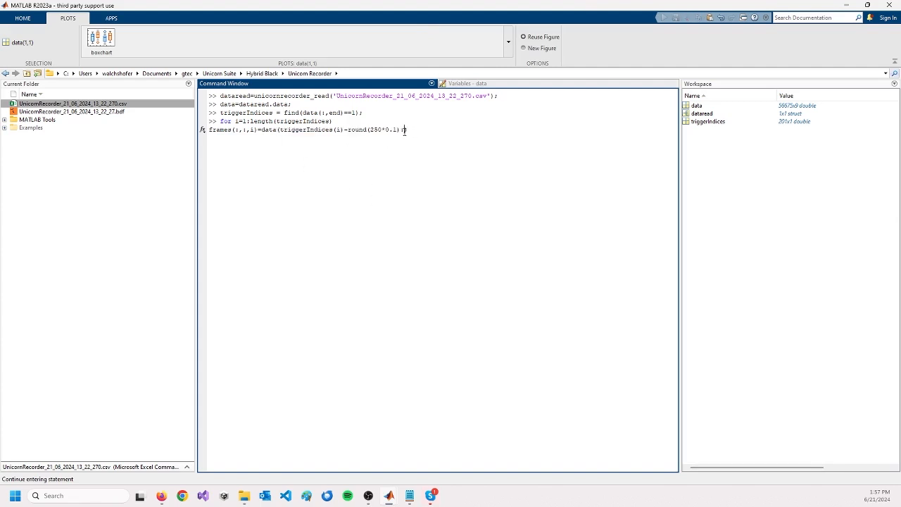
pyautogui.hotkey('ctrl', 'v')
pyautogui.write(')')
pyautogui.press('BackSpace')
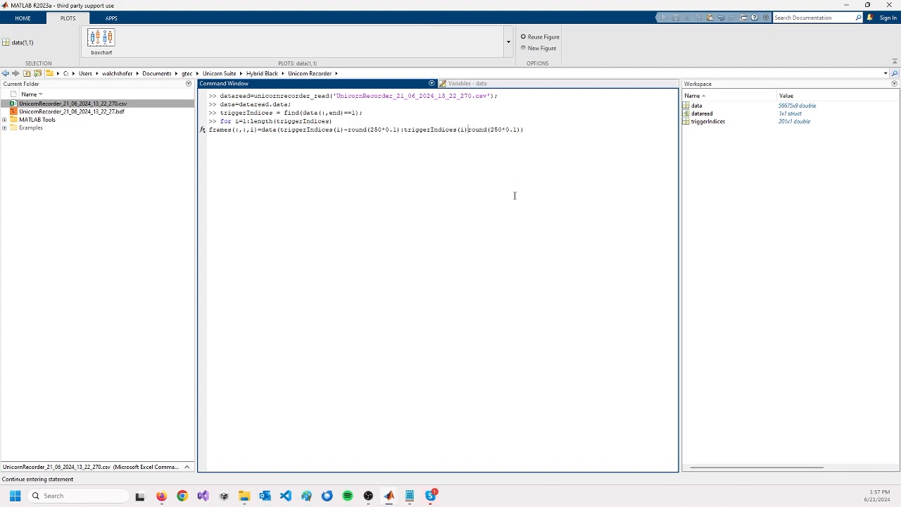
pyautogui.write('+')
# Step: Change the range end factor to 0.7, add columns 1:8, and close the loop with end to run it
pyautogui.click(539, 132)
pyautogui.press('Left')
pyautogui.press('Left')
pyautogui.click(536, 128)
pyautogui.press('BackSpace')
pyautogui.write(', 1):8')
pyautogui.press('End')
pyautogui.write(';')
pyautogui.press('Return')
pyautogui.write('end')
pyautogui.press('Return')
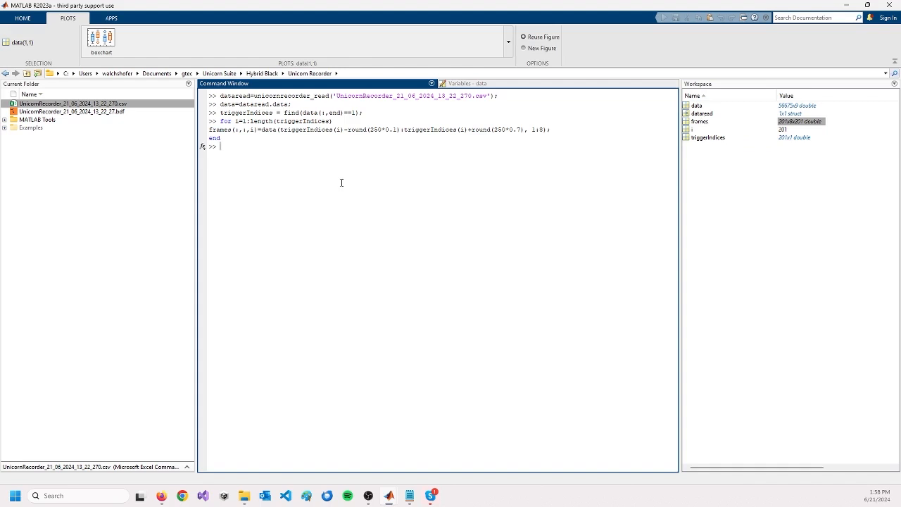
# Step: Plot the average over all frames with plot(mean(frames,3)) and maximize the figure window
pyautogui.write('plot(mean(frames,3')
pyautogui.press('Return')
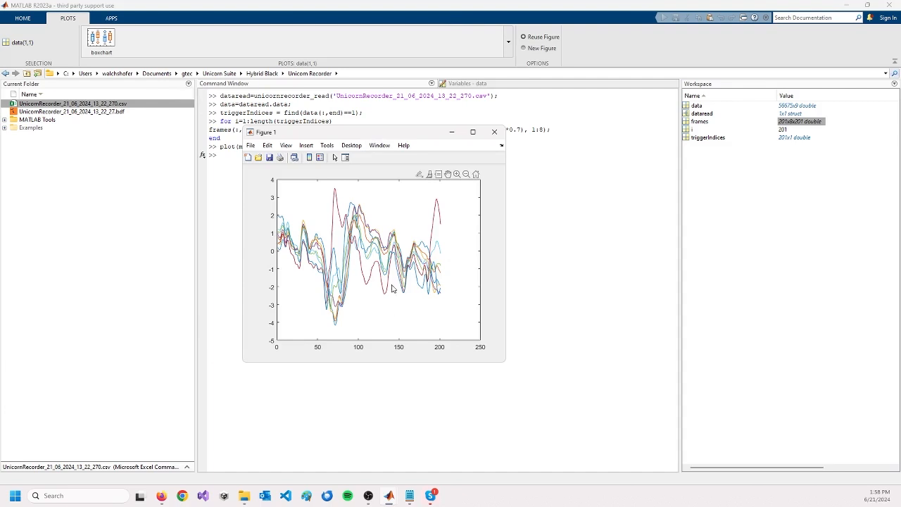
pyautogui.moveTo(387, 276)
pyautogui.click(473, 131)
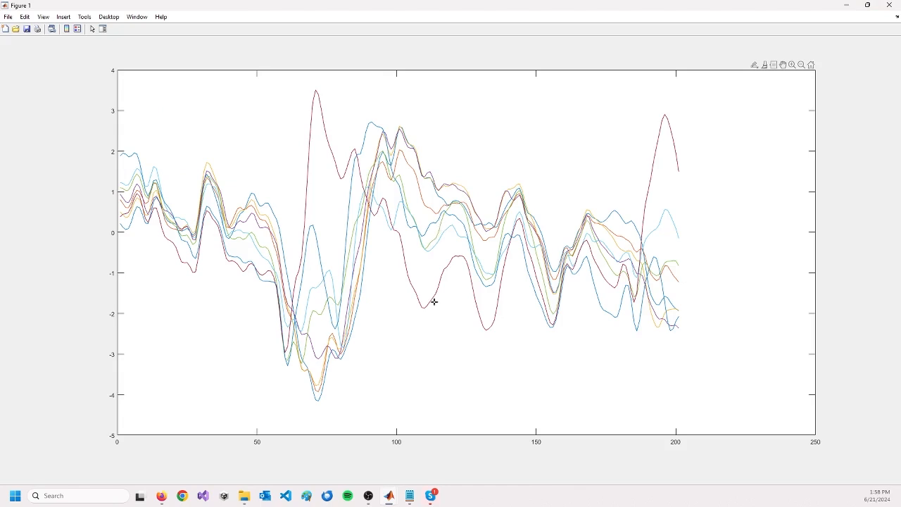